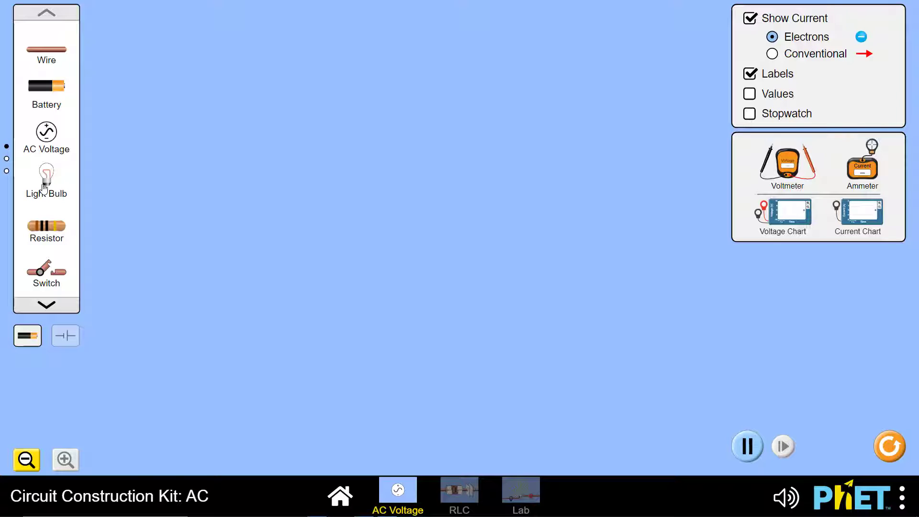
Step: Place two light bulbs side by side in the workspace with a battery below them
{"action": "left_click_drag", "start_coordinate": [43, 187], "coordinate": [245, 92]}
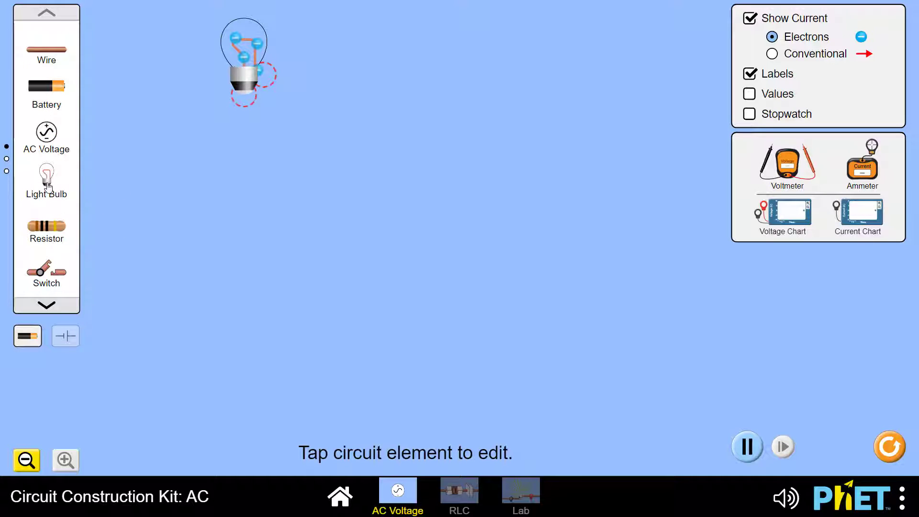
{"action": "left_click_drag", "start_coordinate": [48, 187], "coordinate": [374, 96]}
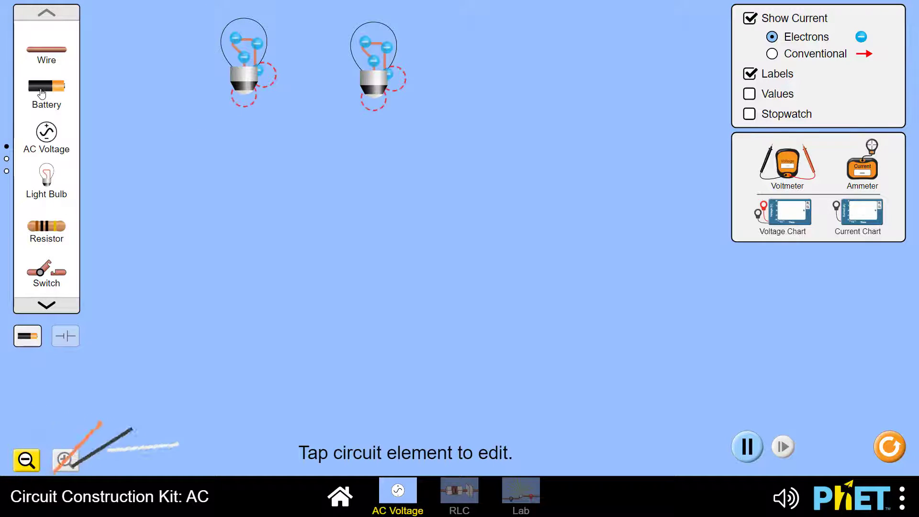
{"action": "left_click_drag", "start_coordinate": [41, 93], "coordinate": [303, 245]}
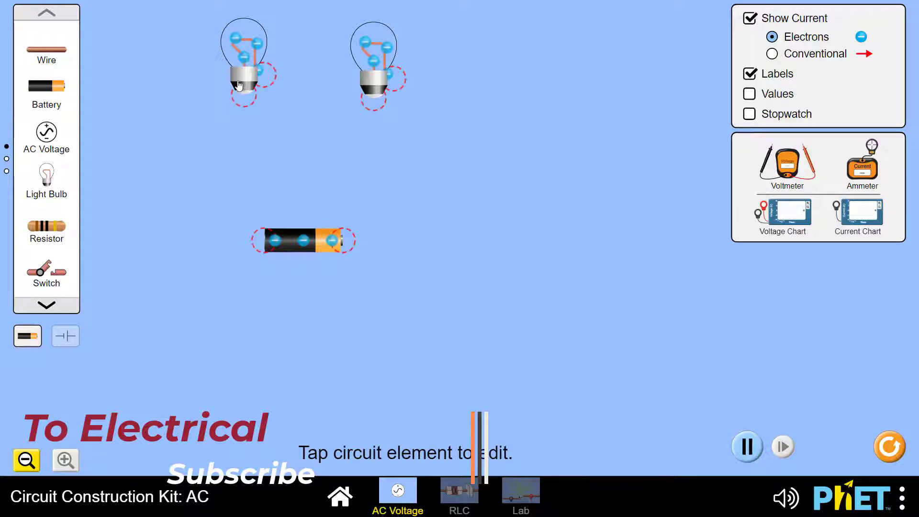
{"action": "left_click_drag", "start_coordinate": [238, 86], "coordinate": [171, 100]}
{"action": "left_click_drag", "start_coordinate": [374, 76], "coordinate": [317, 96]}
{"action": "left_click_drag", "start_coordinate": [285, 241], "coordinate": [207, 225]}
{"action": "left_click_drag", "start_coordinate": [321, 101], "coordinate": [322, 94]}
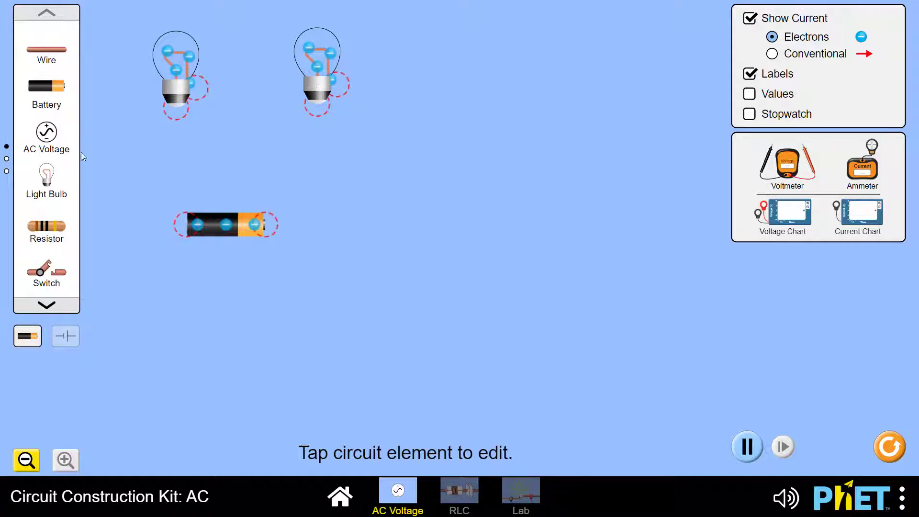
Step: Connect the two bulbs and the battery with three wires to form a closed series circuit
{"action": "left_click_drag", "start_coordinate": [50, 54], "coordinate": [313, 106]}
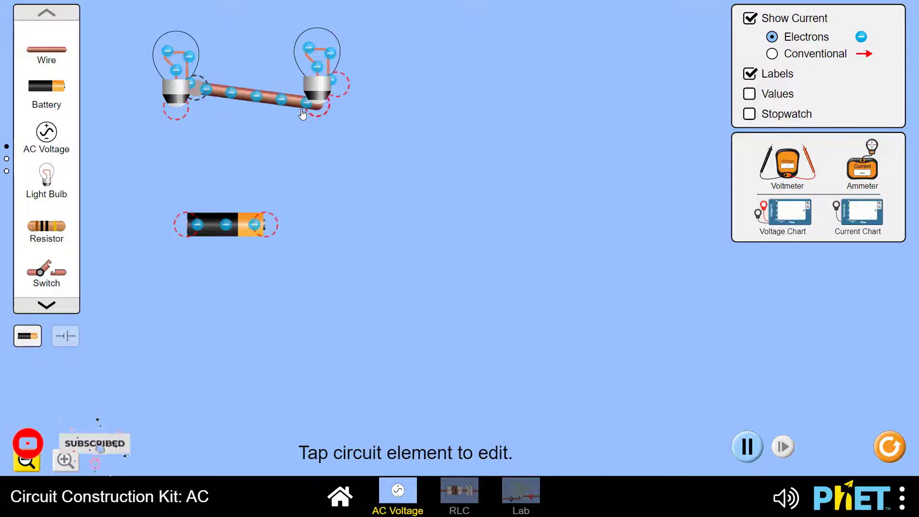
{"action": "left_click_drag", "start_coordinate": [71, 79], "coordinate": [353, 102]}
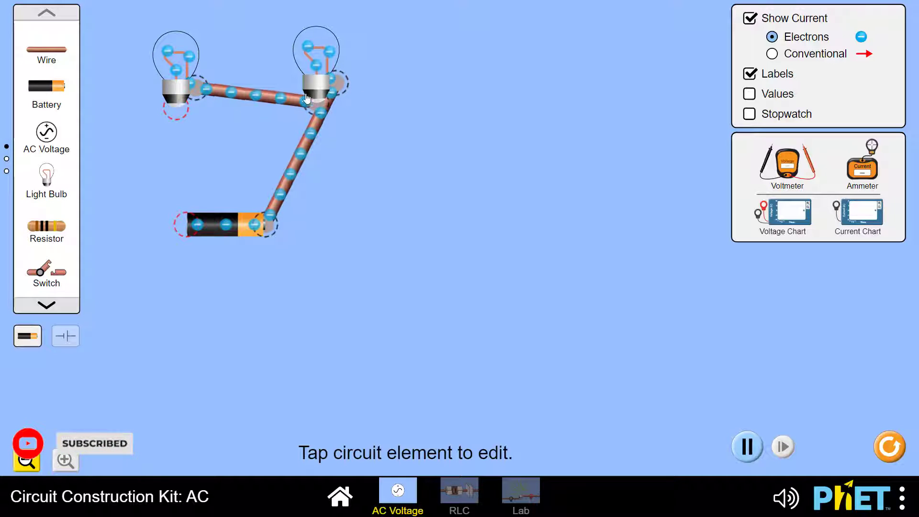
{"action": "left_click_drag", "start_coordinate": [319, 110], "coordinate": [318, 131]}
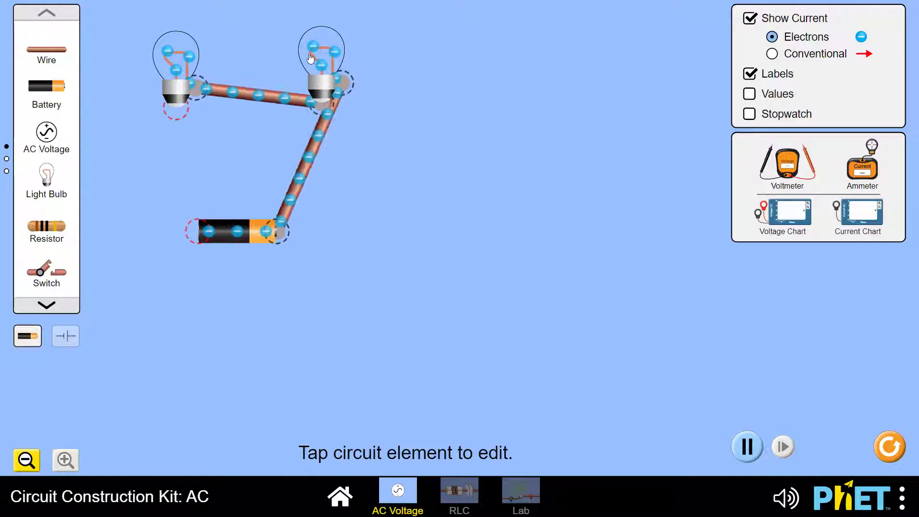
{"action": "mouse_move", "coordinate": [338, 34]}
{"action": "left_mouse_down"}
{"action": "mouse_move", "coordinate": [309, 31]}
{"action": "mouse_move", "coordinate": [339, 43]}
{"action": "left_mouse_up"}
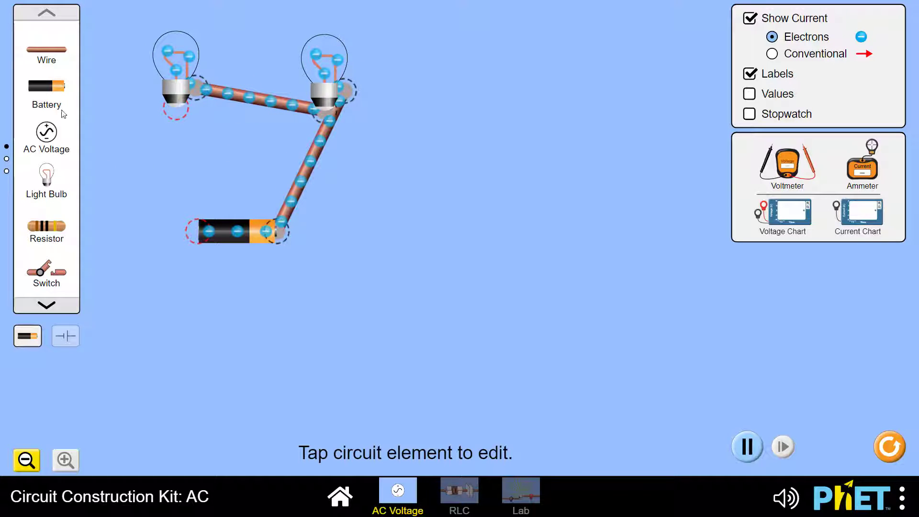
{"action": "left_click_drag", "start_coordinate": [66, 64], "coordinate": [175, 111]}
{"action": "left_click_drag", "start_coordinate": [102, 176], "coordinate": [196, 232]}
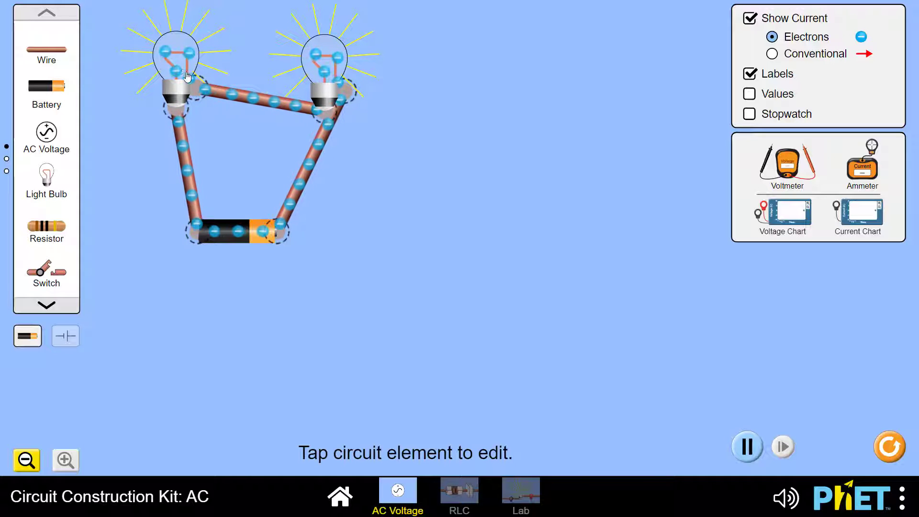
Step: Show the component values and place two more bulbs, one above the other, with a second battery below them beside the series circuit
{"action": "left_click", "coordinate": [752, 97]}
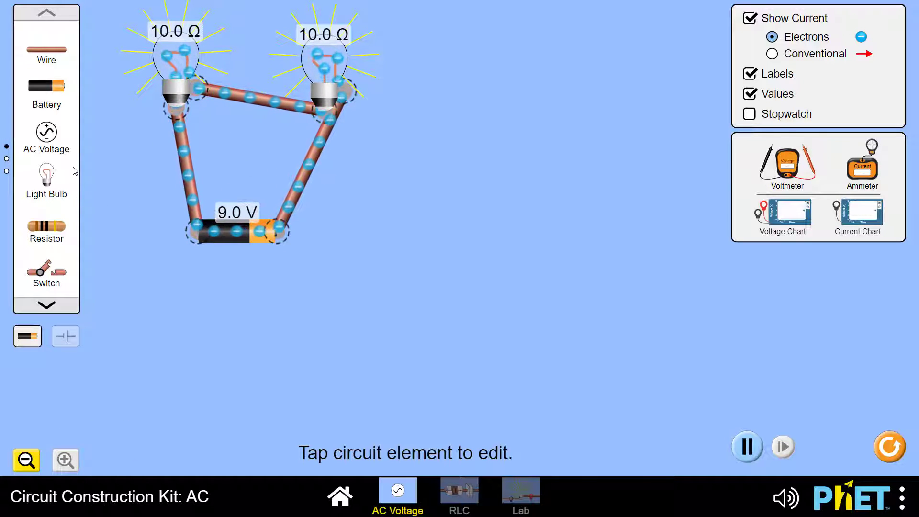
{"action": "left_click_drag", "start_coordinate": [47, 176], "coordinate": [98, 172]}
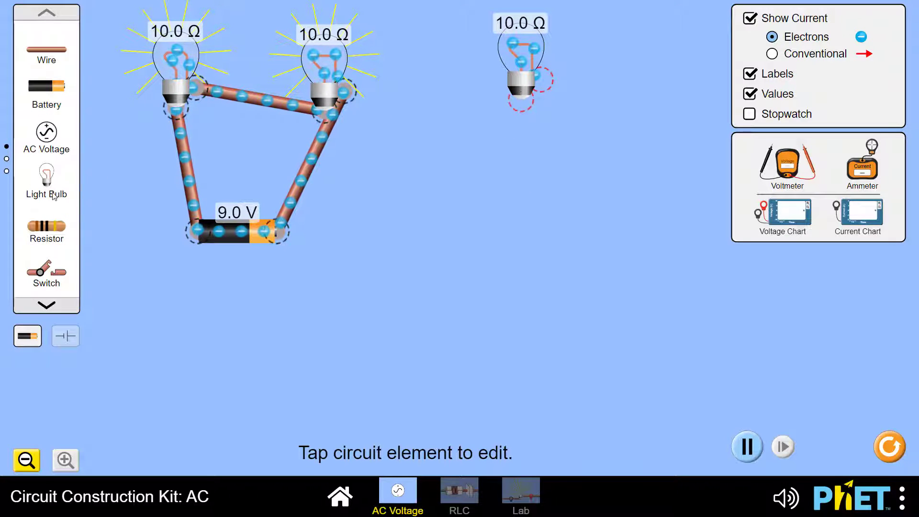
{"action": "left_click_drag", "start_coordinate": [54, 196], "coordinate": [525, 220]}
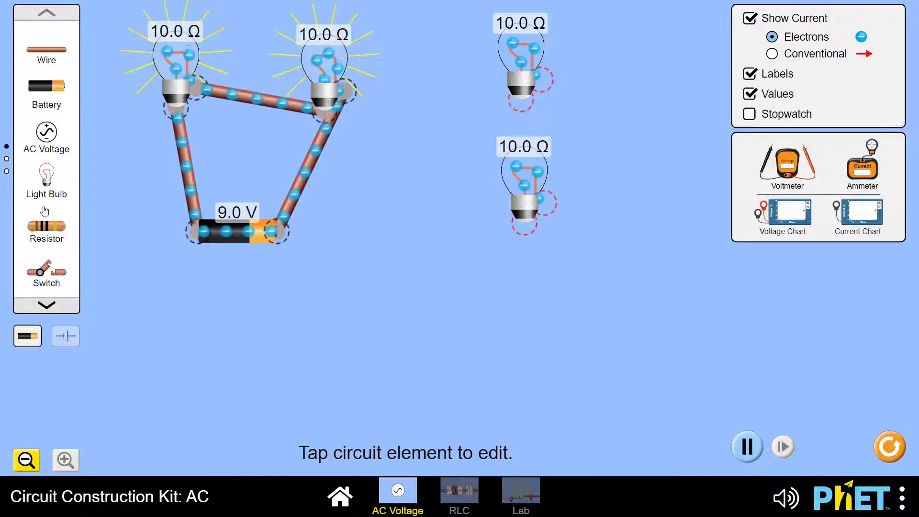
{"action": "left_click_drag", "start_coordinate": [43, 101], "coordinate": [534, 318]}
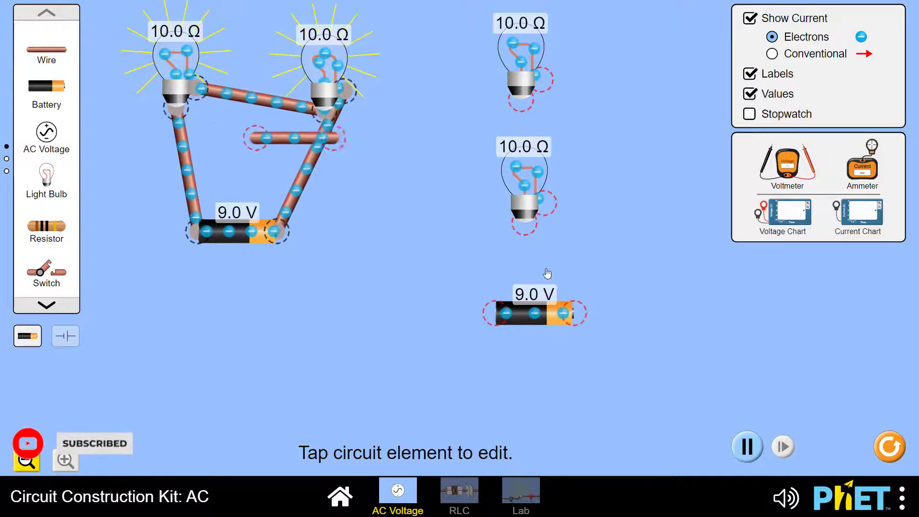
Step: Add a wire at each end of the second battery and shorten the one at its positive end
{"action": "left_click_drag", "start_coordinate": [547, 274], "coordinate": [619, 314]}
{"action": "left_click_drag", "start_coordinate": [46, 57], "coordinate": [482, 315]}
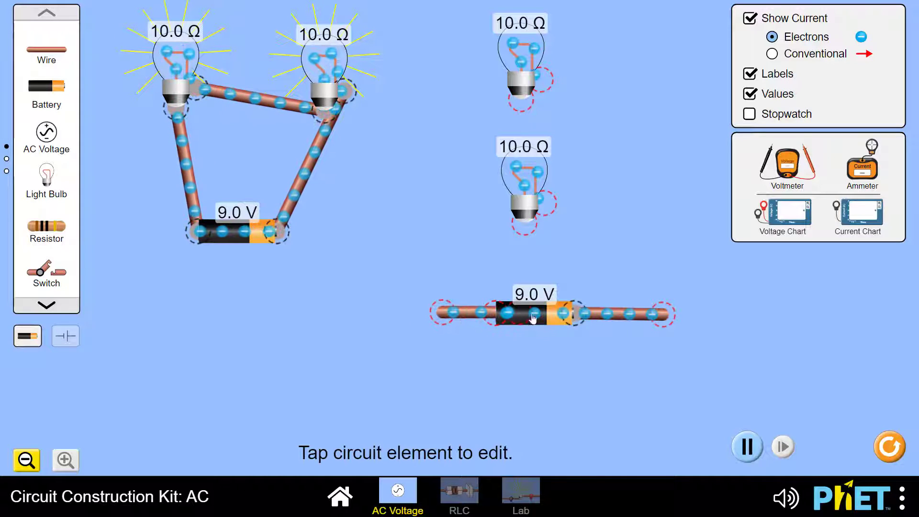
{"action": "left_click_drag", "start_coordinate": [663, 314], "coordinate": [639, 314]}
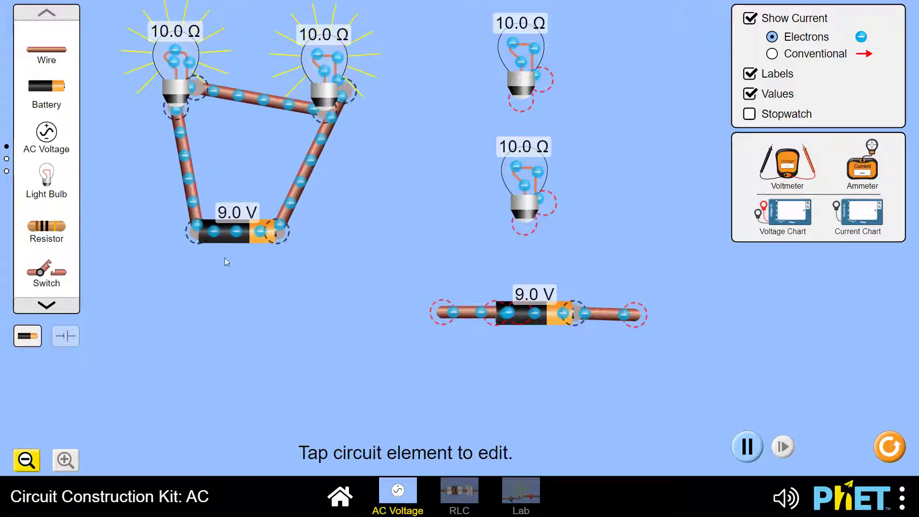
Step: Attach a wire to each of the two terminals of both unconnected light bulbs
{"action": "left_click_drag", "start_coordinate": [46, 50], "coordinate": [625, 209]}
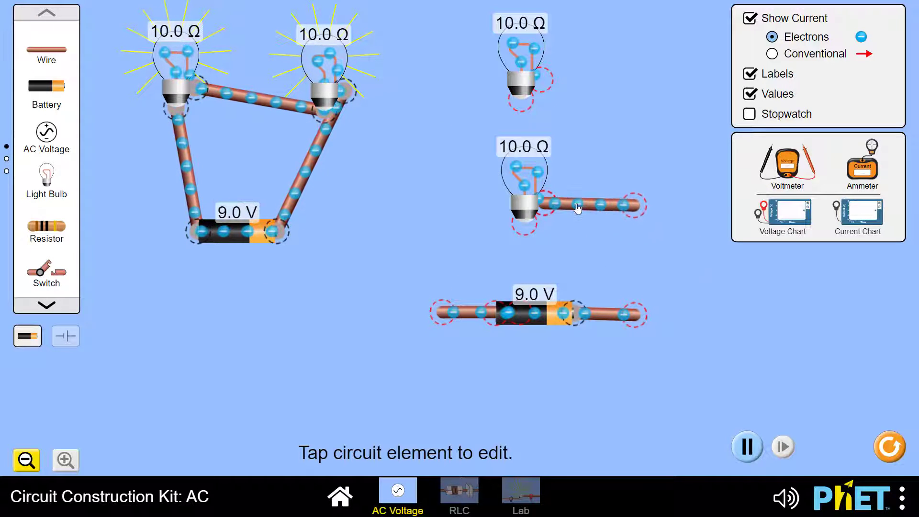
{"action": "left_click", "coordinate": [626, 210]}
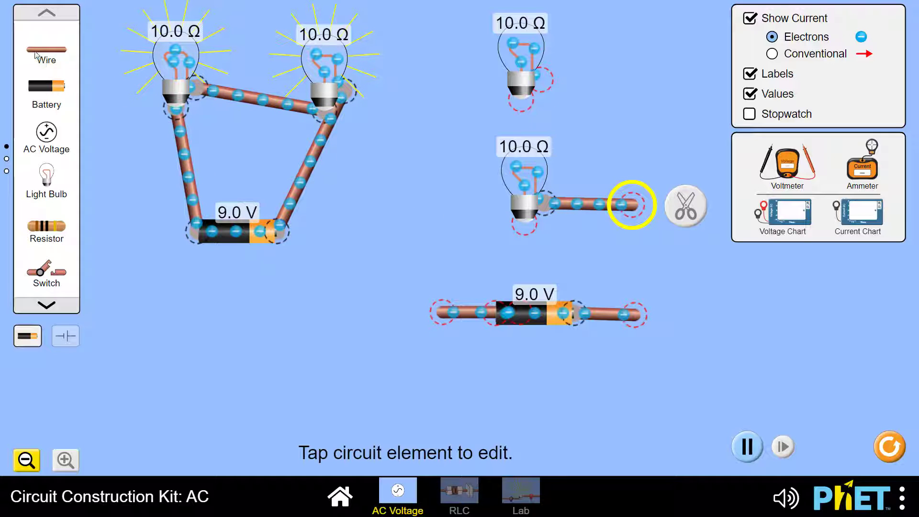
{"action": "left_click", "coordinate": [52, 63]}
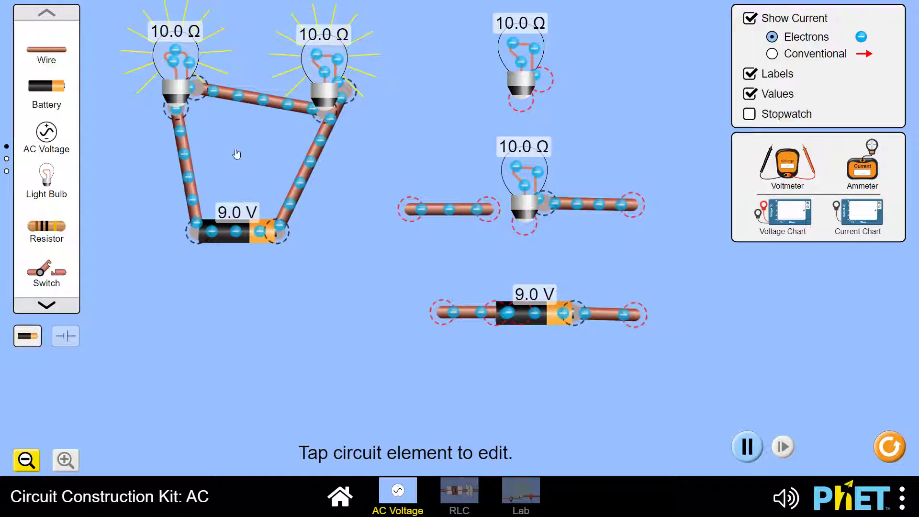
{"action": "left_click_drag", "start_coordinate": [449, 209], "coordinate": [482, 222]}
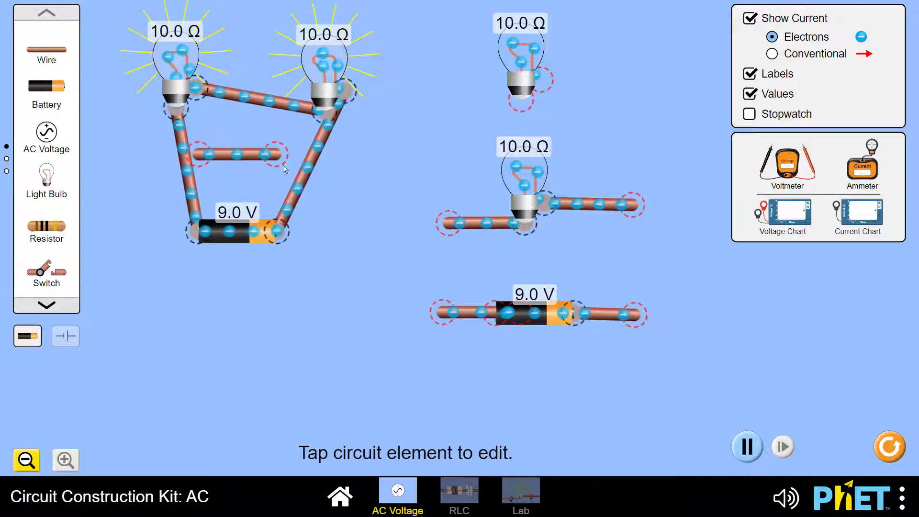
{"action": "left_click_drag", "start_coordinate": [244, 155], "coordinate": [619, 80]}
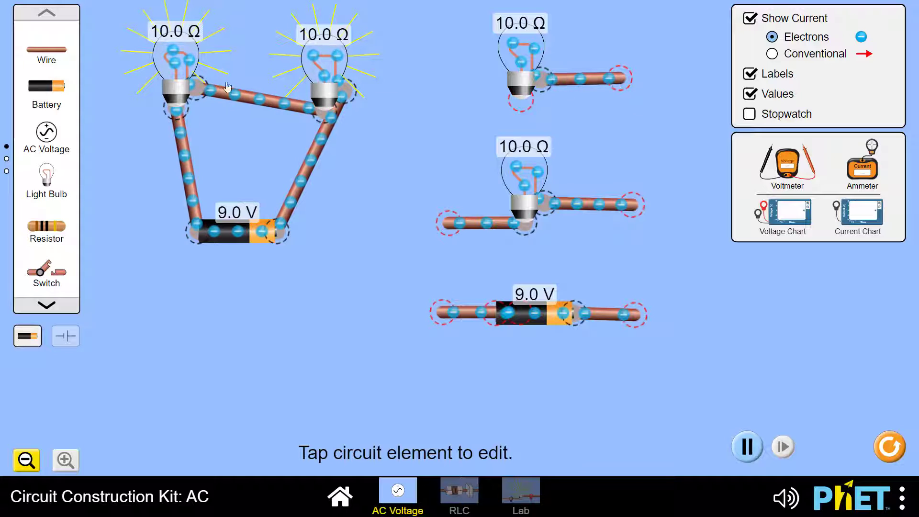
{"action": "left_click_drag", "start_coordinate": [53, 53], "coordinate": [450, 112]}
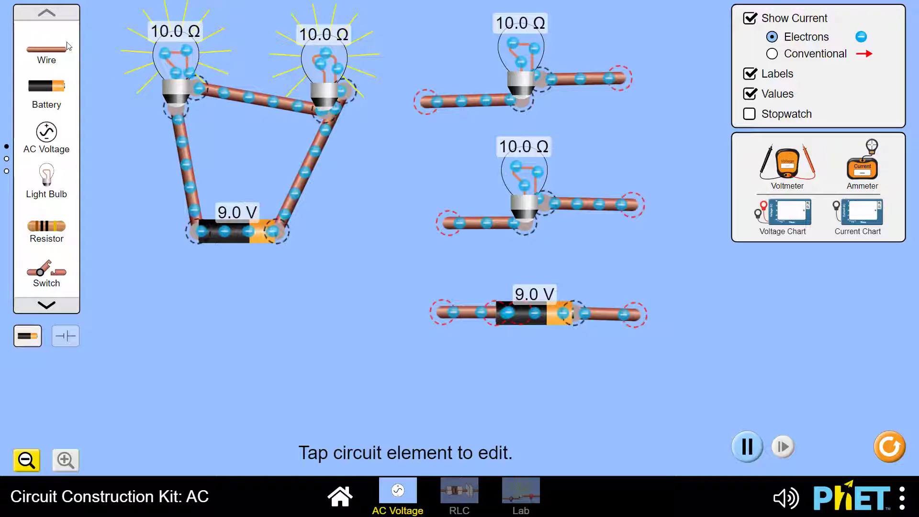
{"action": "left_click_drag", "start_coordinate": [52, 49], "coordinate": [347, 98]}
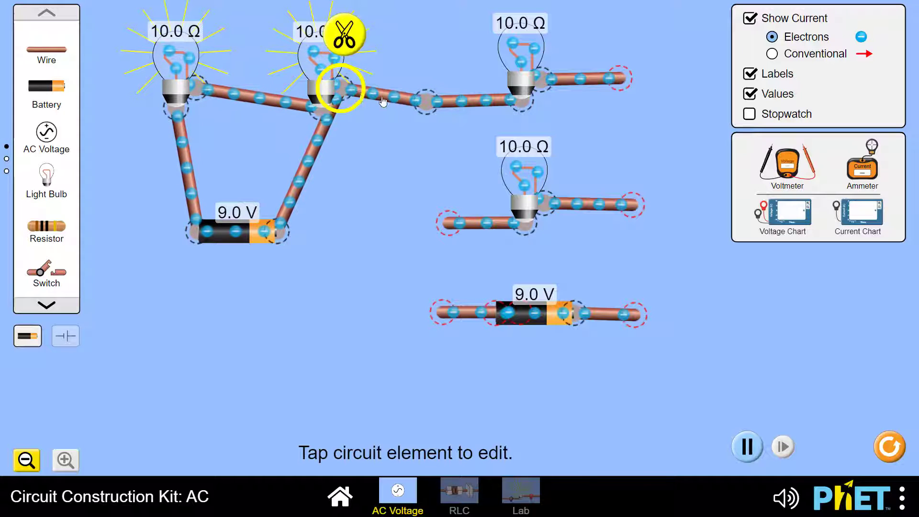
{"action": "left_click", "coordinate": [394, 98]}
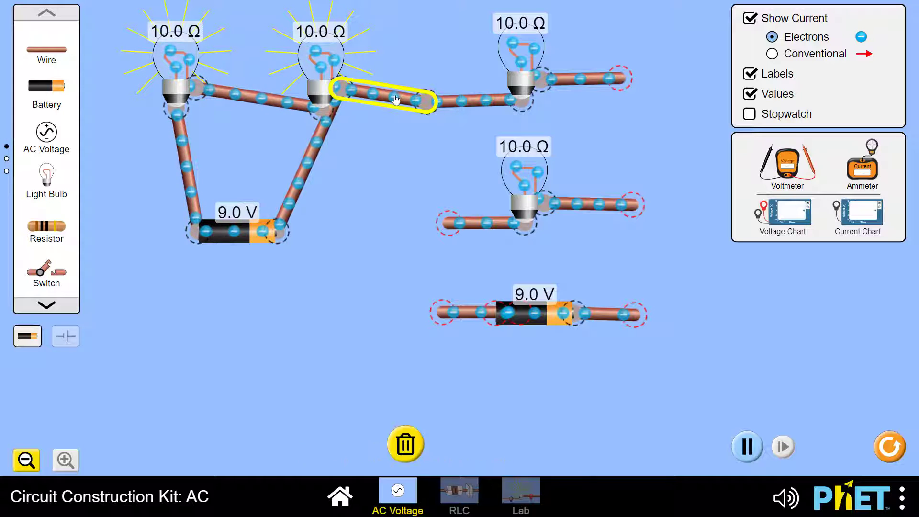
{"action": "left_click", "coordinate": [404, 444]}
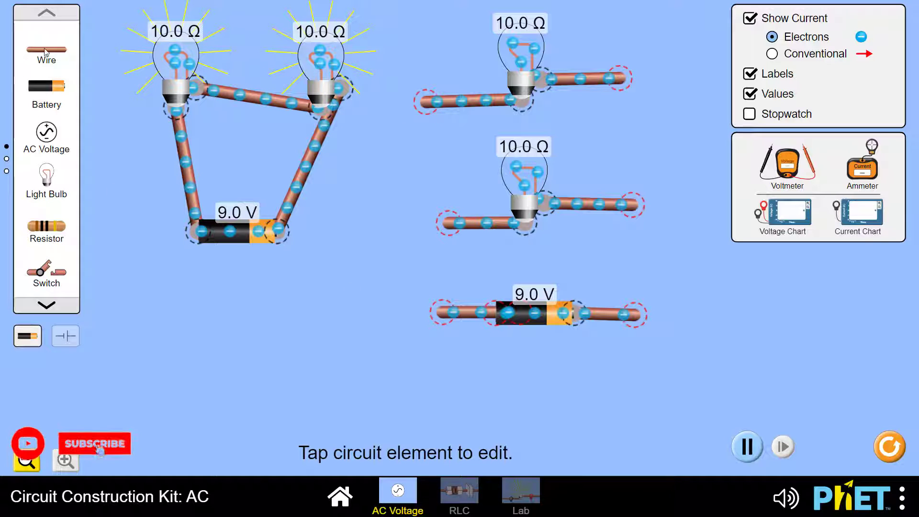
Step: Join the free wire ends of the two new bulbs on both sides so the bulbs are in parallel
{"action": "left_click_drag", "start_coordinate": [44, 58], "coordinate": [434, 205]}
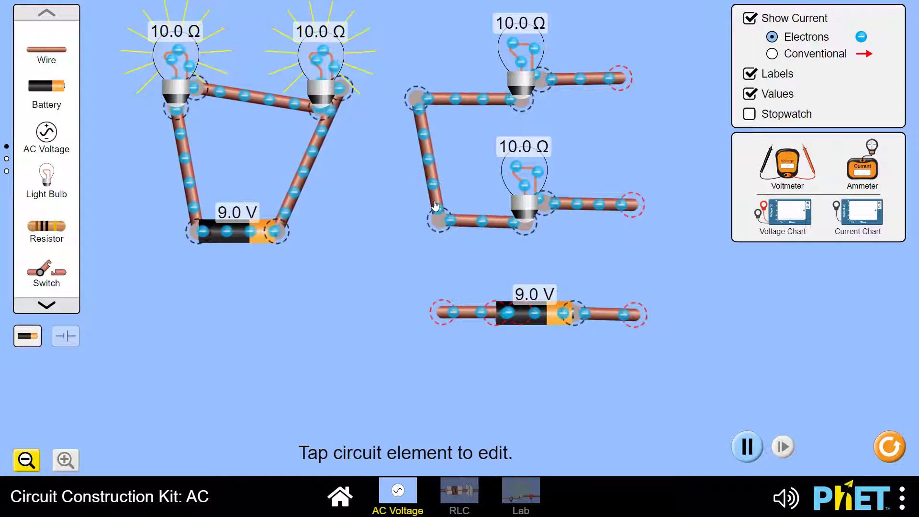
{"action": "left_click_drag", "start_coordinate": [45, 52], "coordinate": [619, 79]}
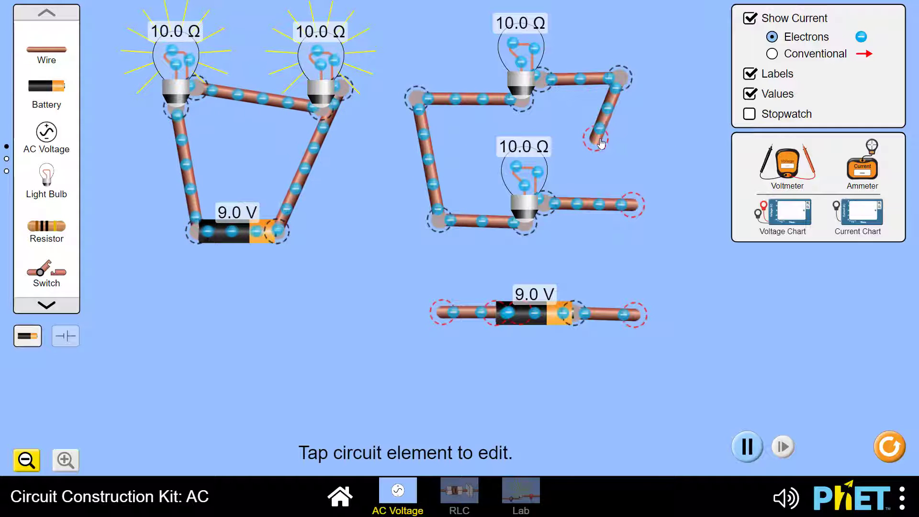
{"action": "left_click_drag", "start_coordinate": [601, 143], "coordinate": [637, 197]}
Step: Connect both sides of the parallel bulb pair to the second battery's wire ends with two vertical wires
{"action": "left_click_drag", "start_coordinate": [36, 52], "coordinate": [444, 238]}
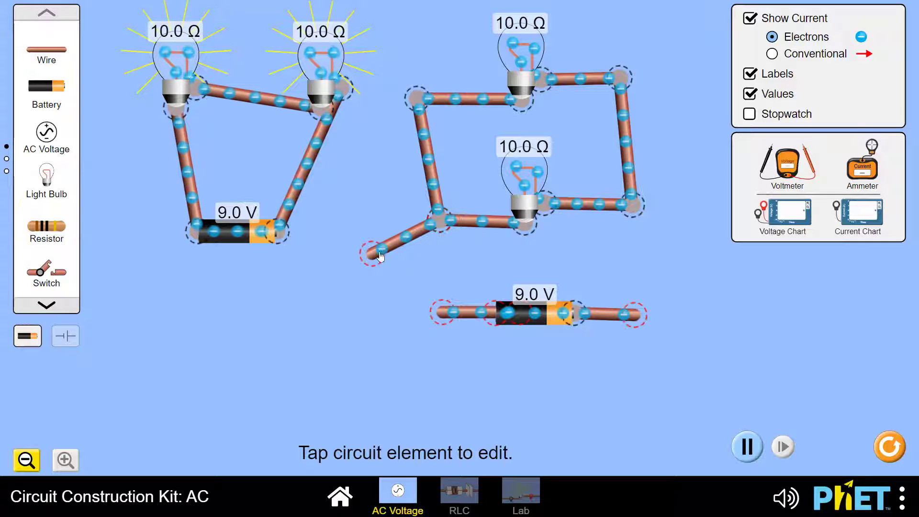
{"action": "left_click_drag", "start_coordinate": [380, 256], "coordinate": [439, 310]}
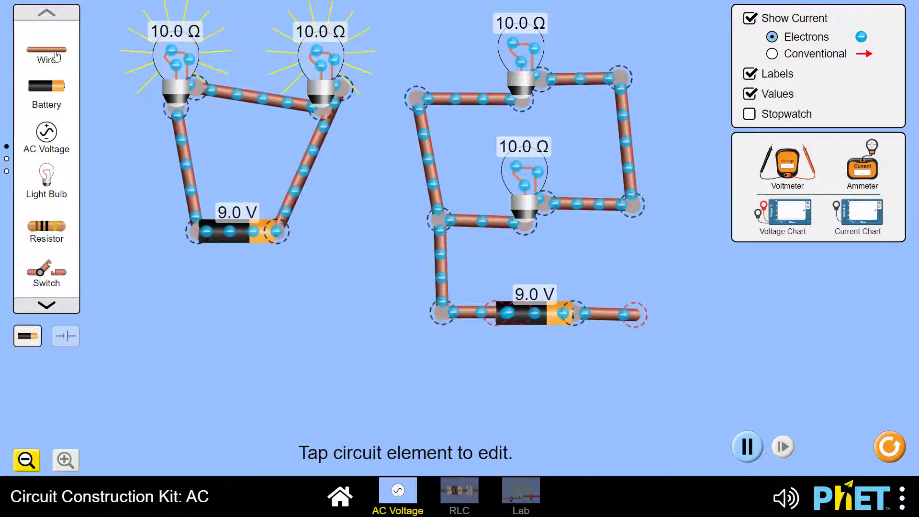
{"action": "left_click_drag", "start_coordinate": [56, 56], "coordinate": [629, 228]}
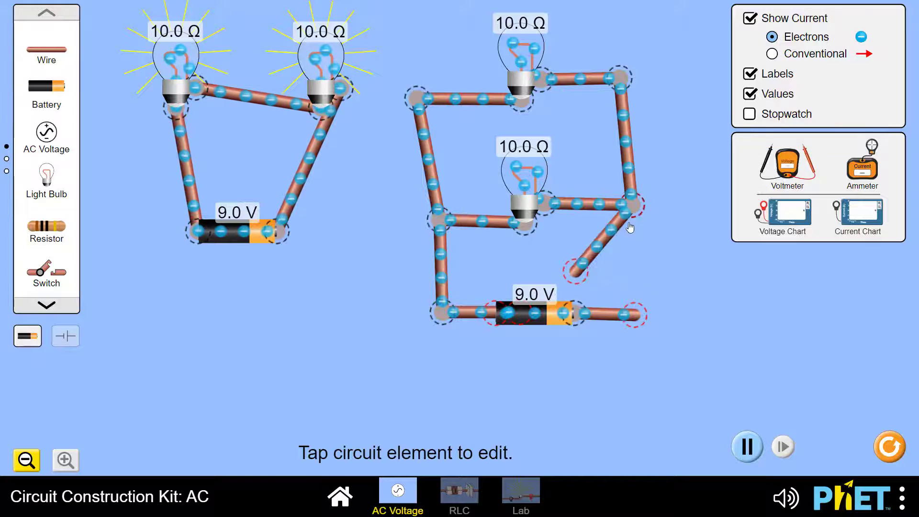
{"action": "left_click_drag", "start_coordinate": [582, 272], "coordinate": [627, 307]}
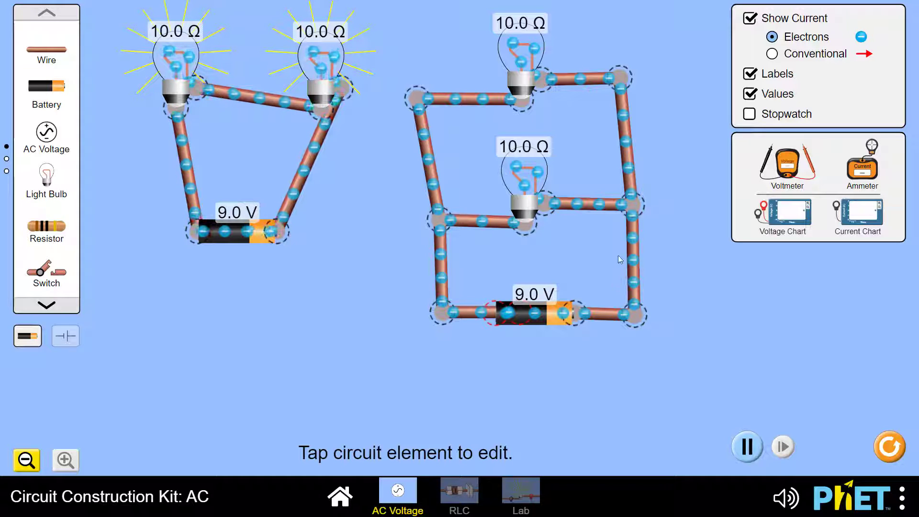
Step: Close the gap at the second battery's negative end and move the lower parallel bulb down toward the battery
{"action": "left_click_drag", "start_coordinate": [520, 209], "coordinate": [517, 195]}
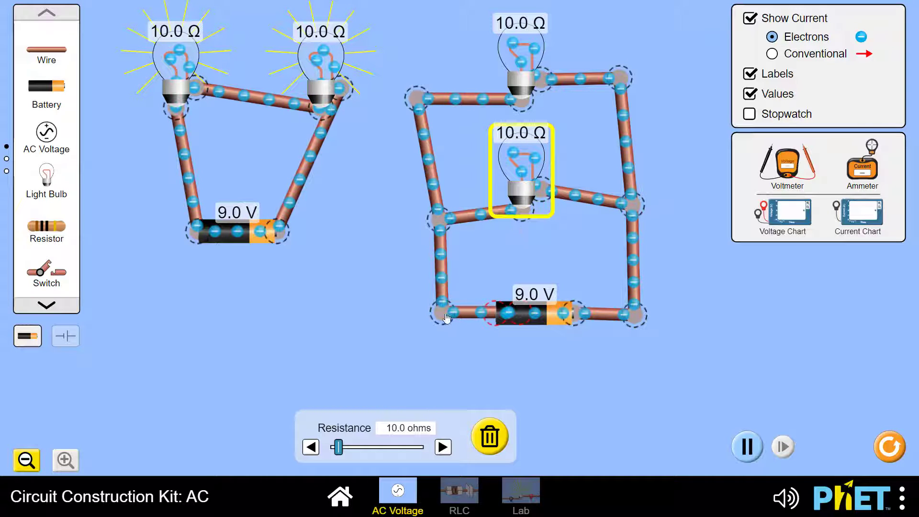
{"action": "mouse_move", "coordinate": [446, 318]}
{"action": "left_mouse_down"}
{"action": "mouse_move", "coordinate": [422, 318]}
{"action": "mouse_move", "coordinate": [484, 318]}
{"action": "mouse_move", "coordinate": [463, 318]}
{"action": "left_mouse_up"}
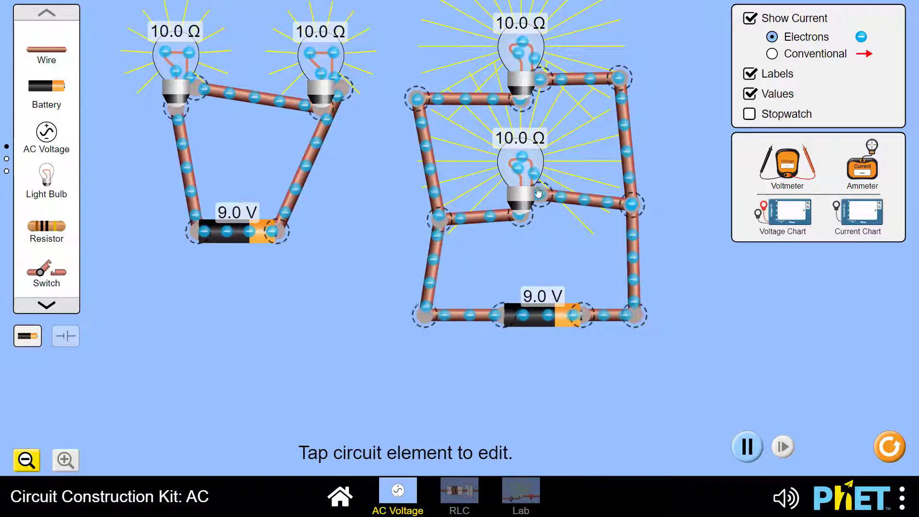
{"action": "left_click_drag", "start_coordinate": [523, 204], "coordinate": [526, 229]}
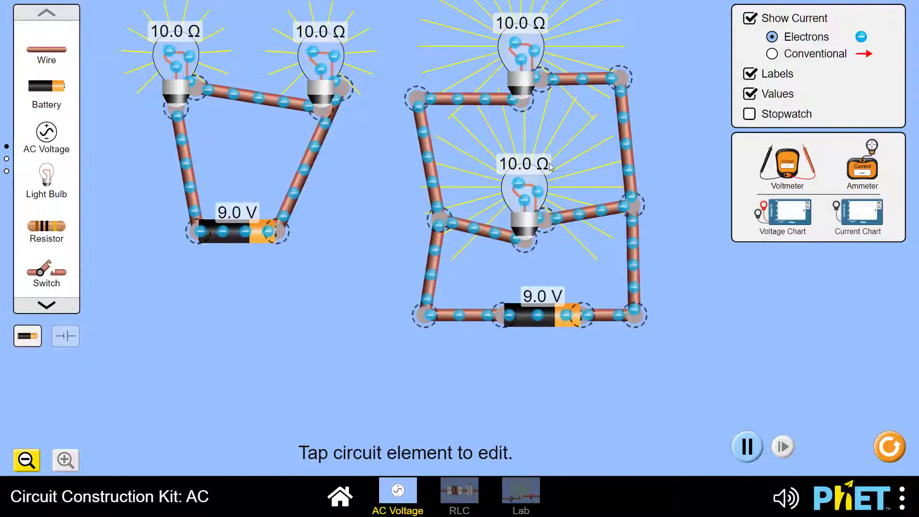
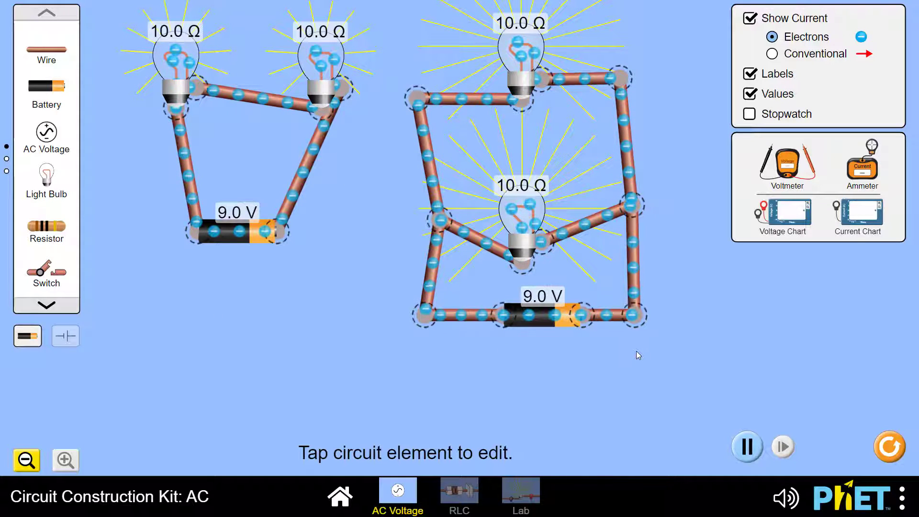
Step: Place the voltmeter below the series circuit and measure the voltage across its left bulb
{"action": "left_click_drag", "start_coordinate": [787, 165], "coordinate": [130, 396]}
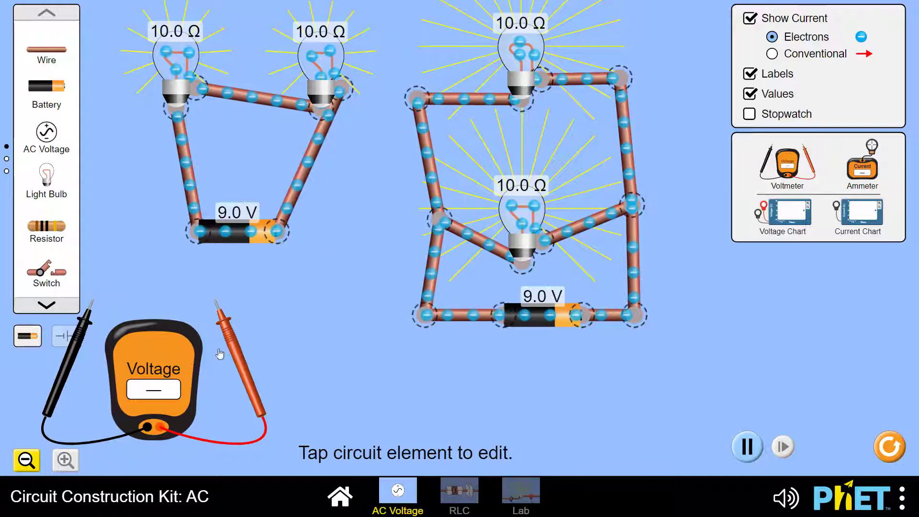
{"action": "left_click_drag", "start_coordinate": [224, 340], "coordinate": [206, 126]}
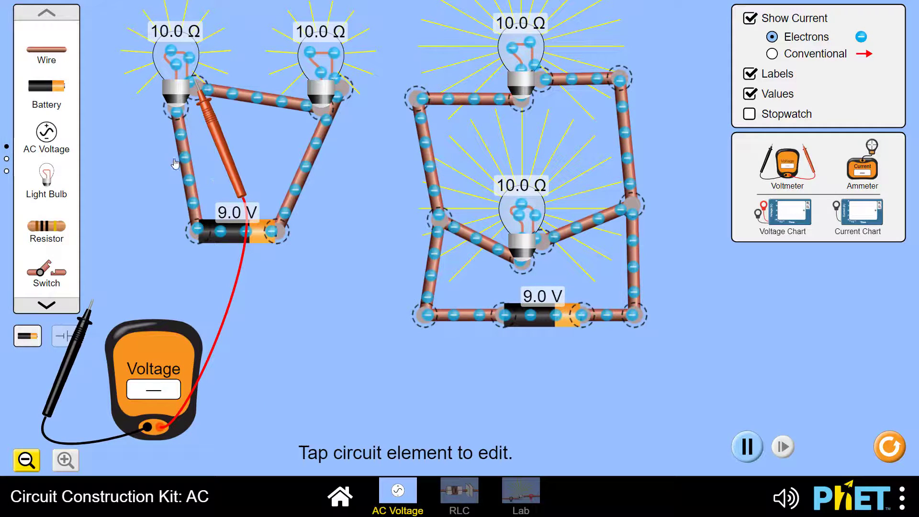
{"action": "left_click_drag", "start_coordinate": [99, 316], "coordinate": [177, 137]}
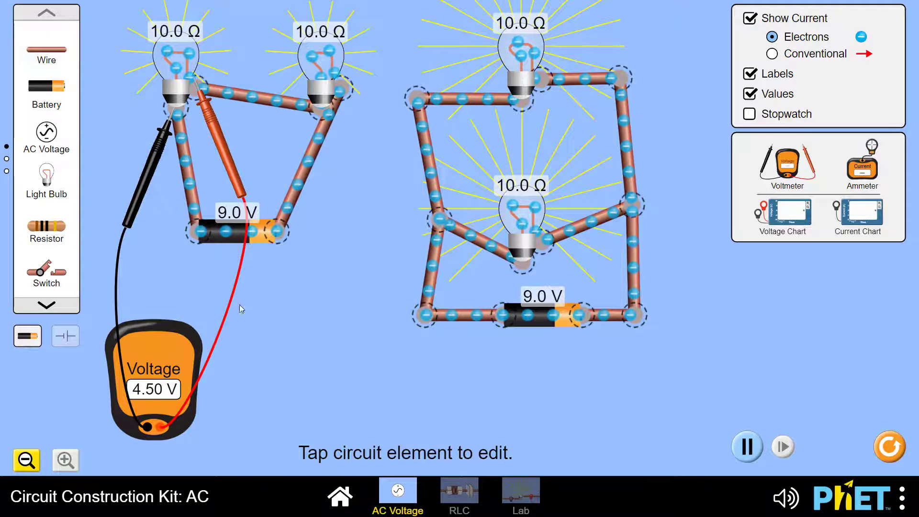
Step: Measure the voltage across the right bulb of the series circuit, with the red probe on its side terminal
{"action": "left_click_drag", "start_coordinate": [218, 142], "coordinate": [372, 160]}
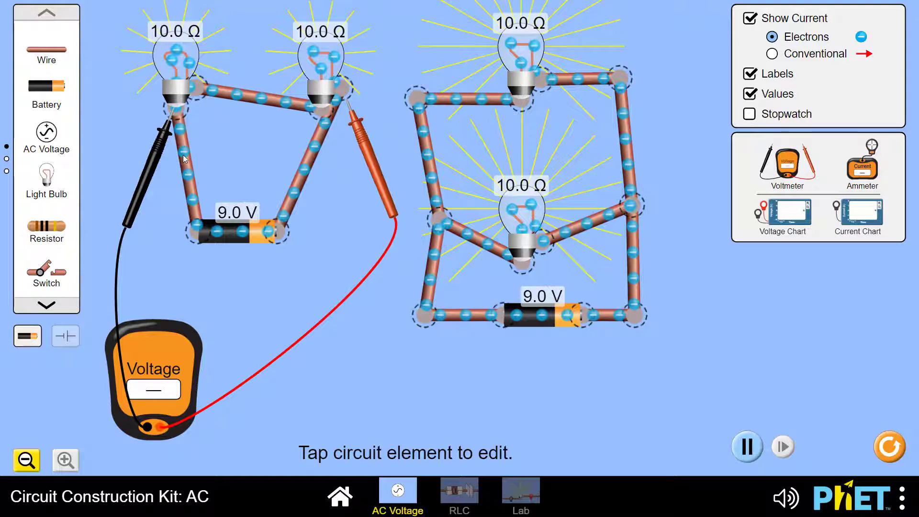
{"action": "left_click_drag", "start_coordinate": [164, 148], "coordinate": [300, 156]}
{"action": "left_click_drag", "start_coordinate": [363, 146], "coordinate": [358, 130]}
{"action": "left_click_drag", "start_coordinate": [144, 342], "coordinate": [128, 317]}
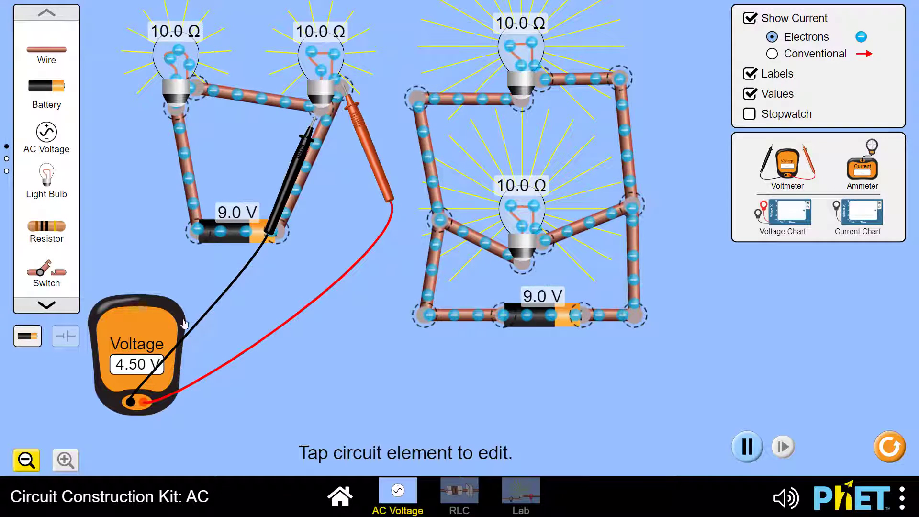
Step: Measure the voltage across the lower bulb and across the upper bulb of the parallel circuit
{"action": "left_click_drag", "start_coordinate": [287, 188], "coordinate": [305, 247]}
{"action": "left_click_drag", "start_coordinate": [369, 161], "coordinate": [578, 330]}
{"action": "left_click_drag", "start_coordinate": [308, 253], "coordinate": [492, 335]}
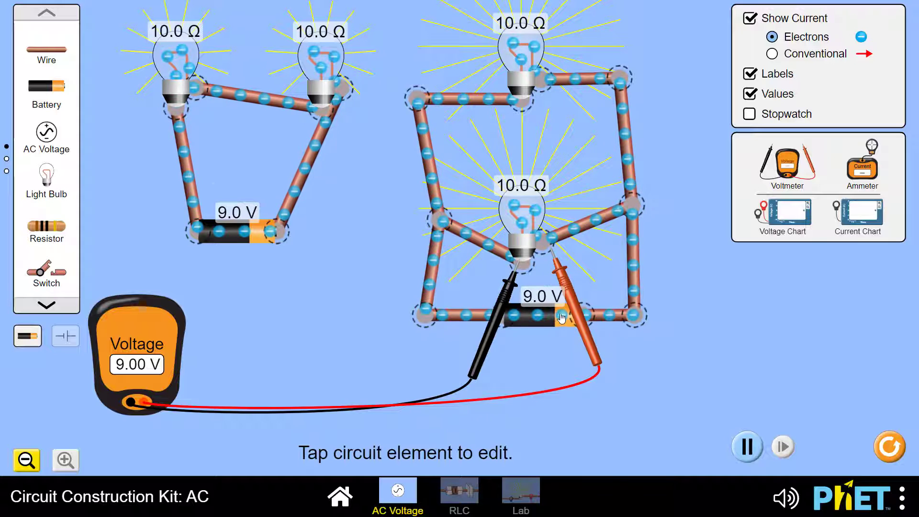
{"action": "left_click_drag", "start_coordinate": [492, 328], "coordinate": [494, 174]}
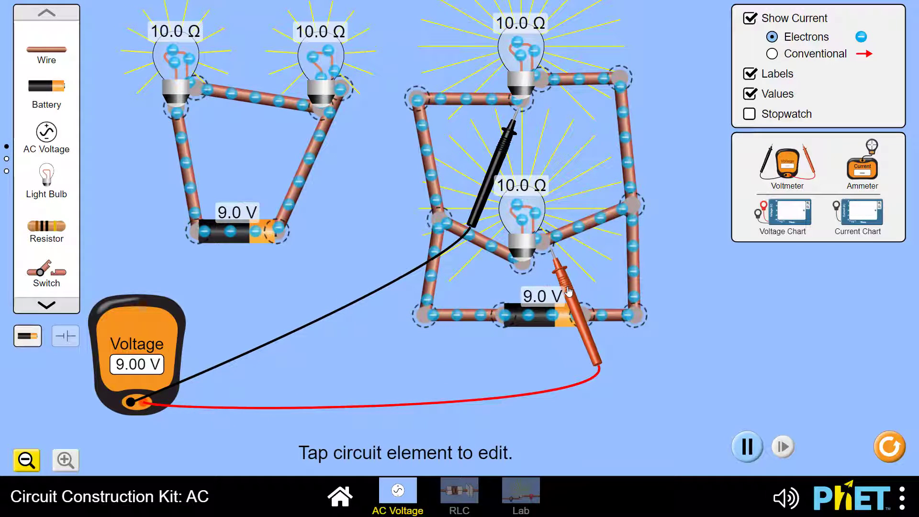
{"action": "left_click_drag", "start_coordinate": [568, 291], "coordinate": [559, 138]}
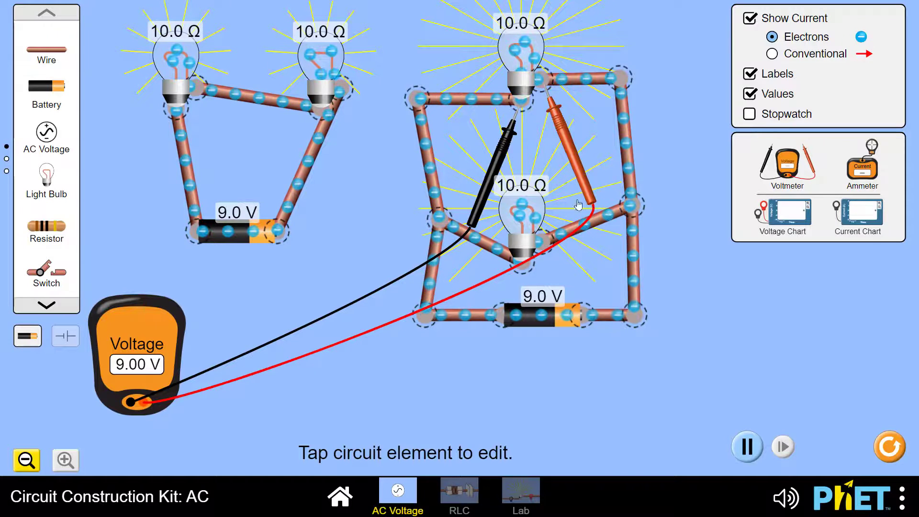
Step: Raise the lower parallel bulb's resistance to 29 ohms and return it to 10 ohms
{"action": "left_click", "coordinate": [512, 210]}
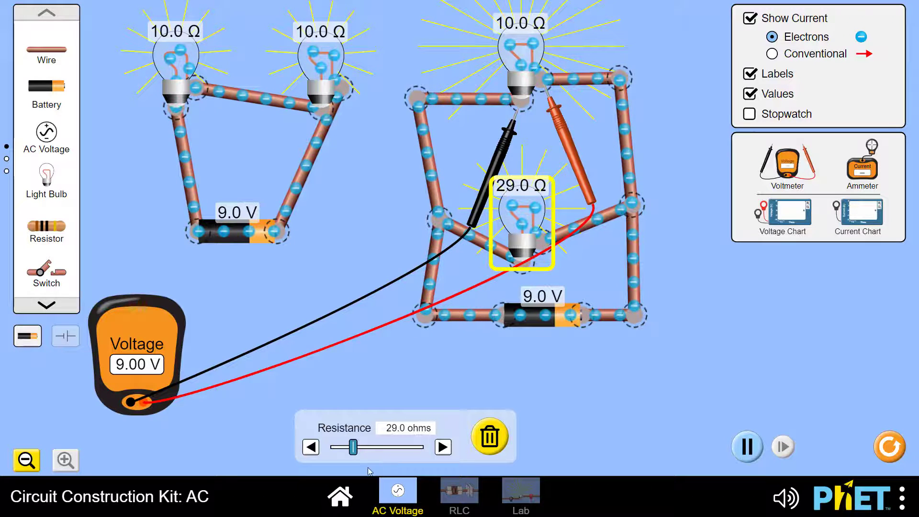
{"action": "left_click_drag", "start_coordinate": [343, 455], "coordinate": [339, 455]}
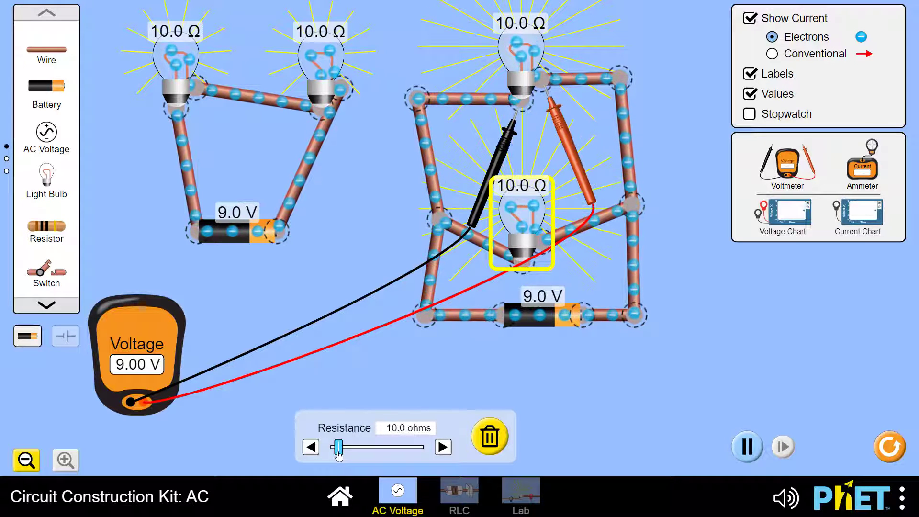
Step: Take both voltmeter probes off the circuits and park the voltmeter with its probes to the right of the parallel circuit
{"action": "left_click_drag", "start_coordinate": [579, 162], "coordinate": [695, 302]}
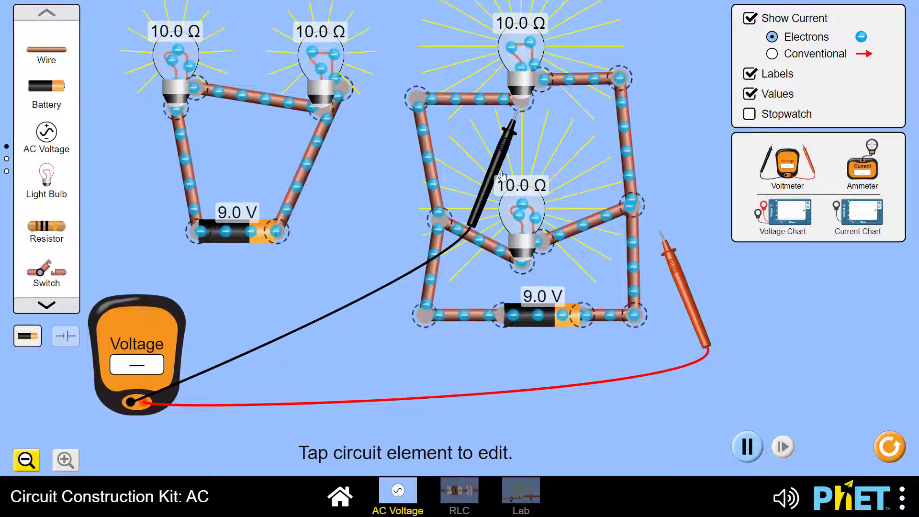
{"action": "left_click_drag", "start_coordinate": [496, 205], "coordinate": [342, 428]}
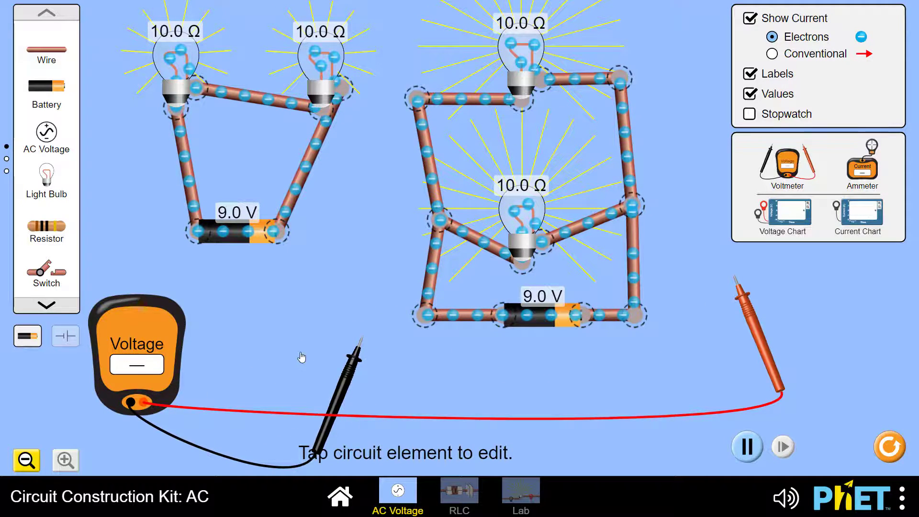
{"action": "left_click_drag", "start_coordinate": [139, 335], "coordinate": [611, 359]}
{"action": "left_click_drag", "start_coordinate": [741, 366], "coordinate": [814, 354]}
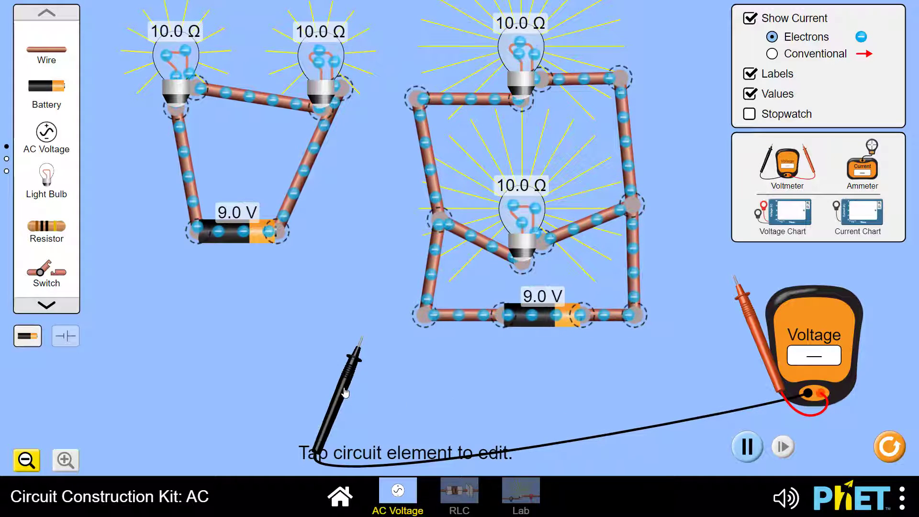
{"action": "left_click_drag", "start_coordinate": [340, 392], "coordinate": [567, 392]}
{"action": "left_click_drag", "start_coordinate": [699, 379], "coordinate": [742, 344]}
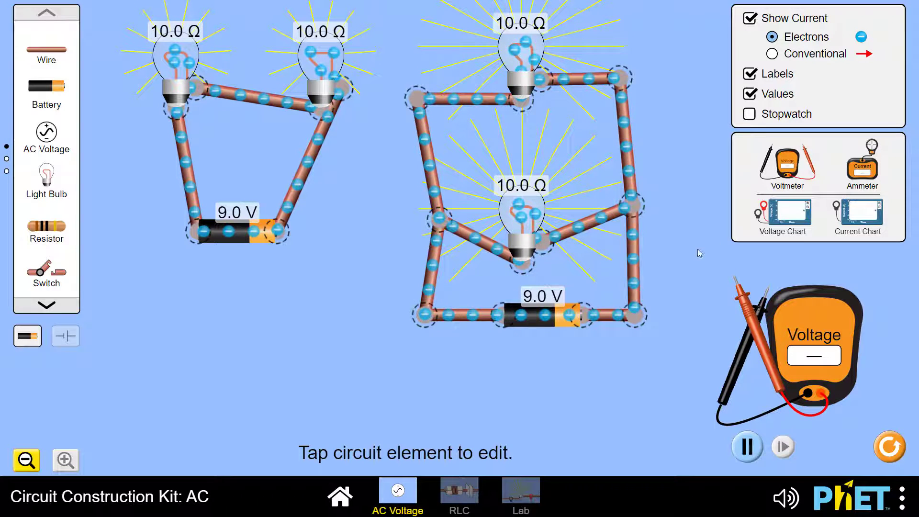
Step: Place the ammeter below the series circuit and measure the current at the battery's negative end and at both bulbs
{"action": "left_click_drag", "start_coordinate": [863, 165], "coordinate": [471, 301]}
{"action": "left_click_drag", "start_coordinate": [264, 315], "coordinate": [189, 319]}
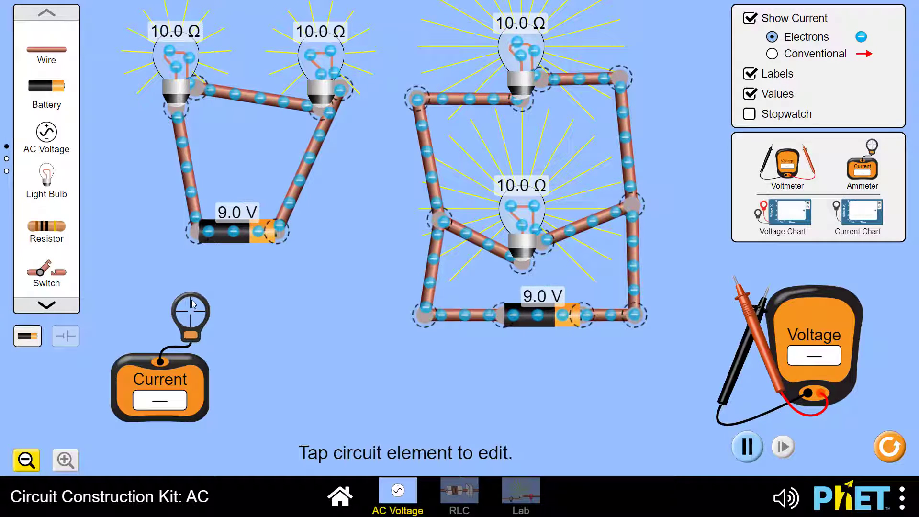
{"action": "left_click_drag", "start_coordinate": [190, 314], "coordinate": [193, 233]}
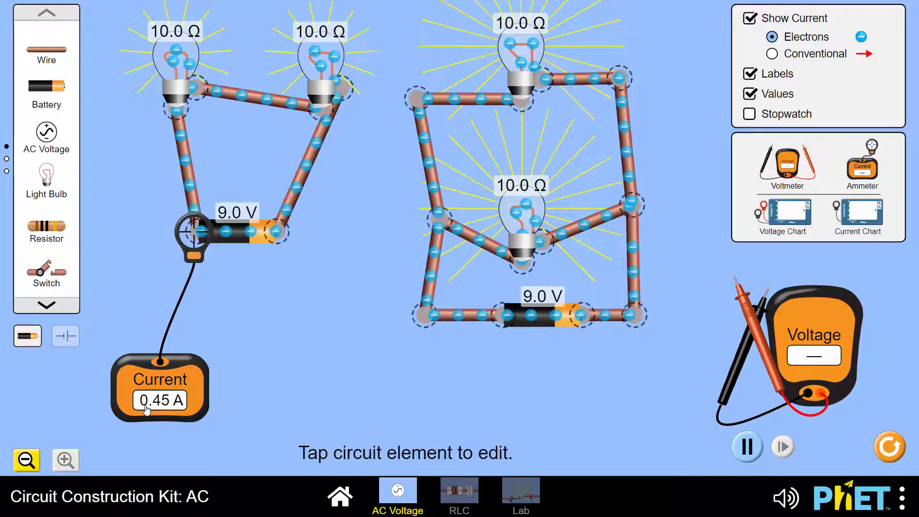
{"action": "left_click_drag", "start_coordinate": [190, 231], "coordinate": [168, 165]}
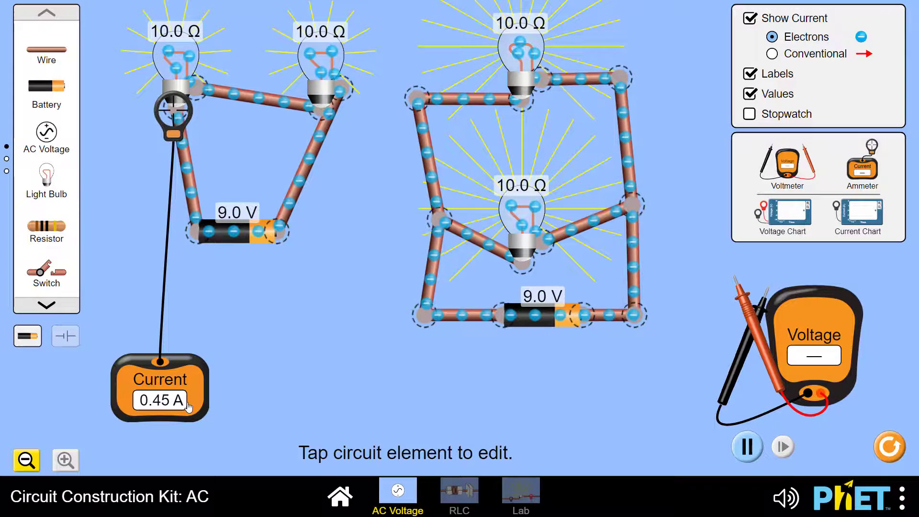
{"action": "left_click_drag", "start_coordinate": [173, 106], "coordinate": [315, 107]}
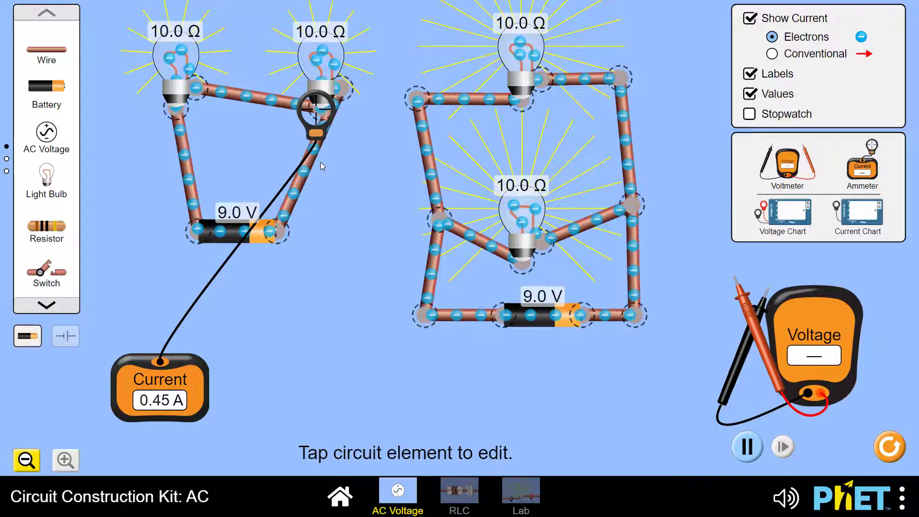
Step: Measure the parallel circuit's current at the lower-left corner, the left junction, both bulbs and the battery's negative end
{"action": "left_click_drag", "start_coordinate": [315, 133], "coordinate": [427, 326]}
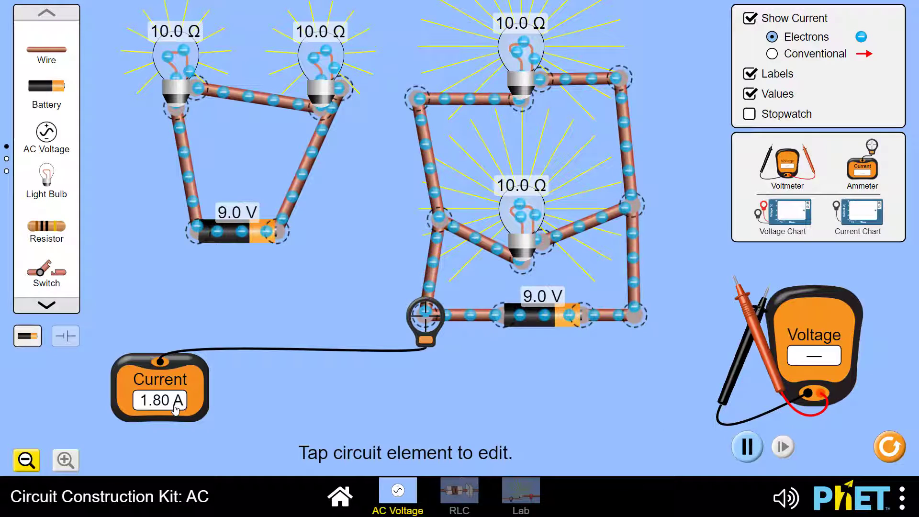
{"action": "left_click_drag", "start_coordinate": [413, 322], "coordinate": [428, 234]}
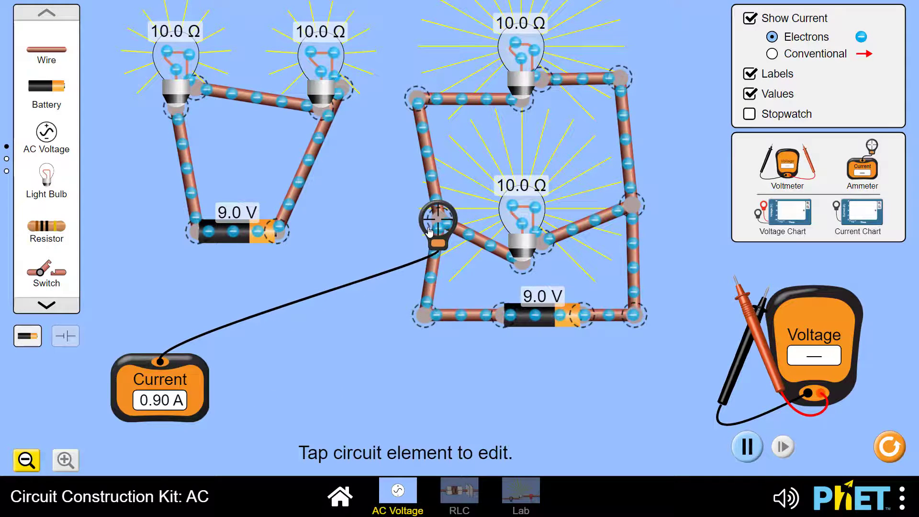
{"action": "left_click_drag", "start_coordinate": [434, 233], "coordinate": [436, 248]}
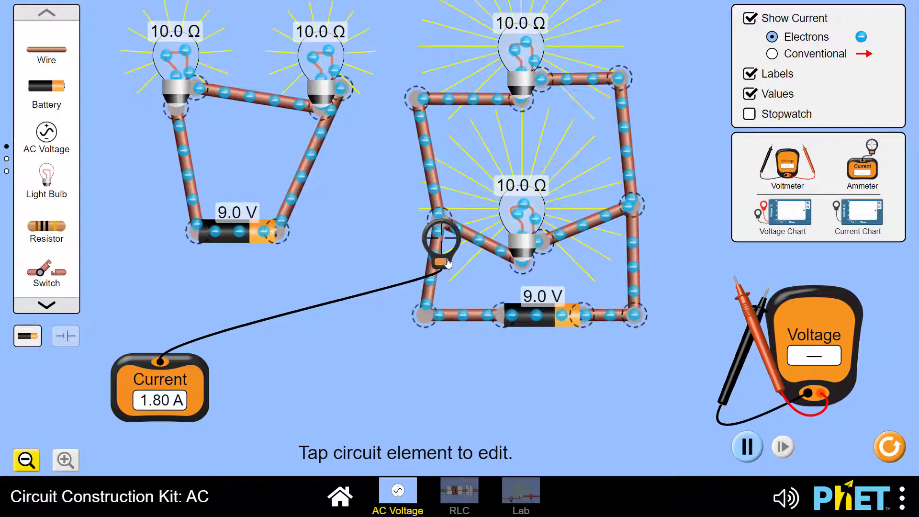
{"action": "left_click_drag", "start_coordinate": [444, 248], "coordinate": [519, 263]}
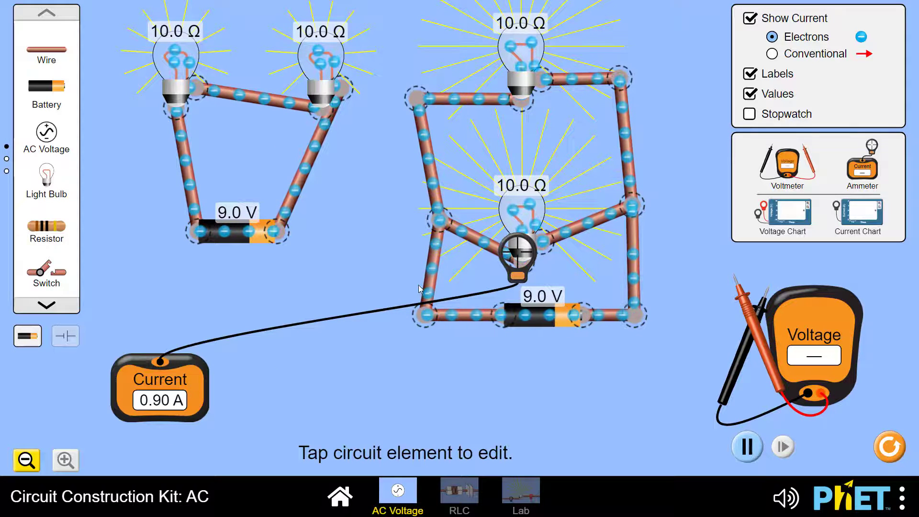
{"action": "left_click_drag", "start_coordinate": [513, 246], "coordinate": [521, 103]}
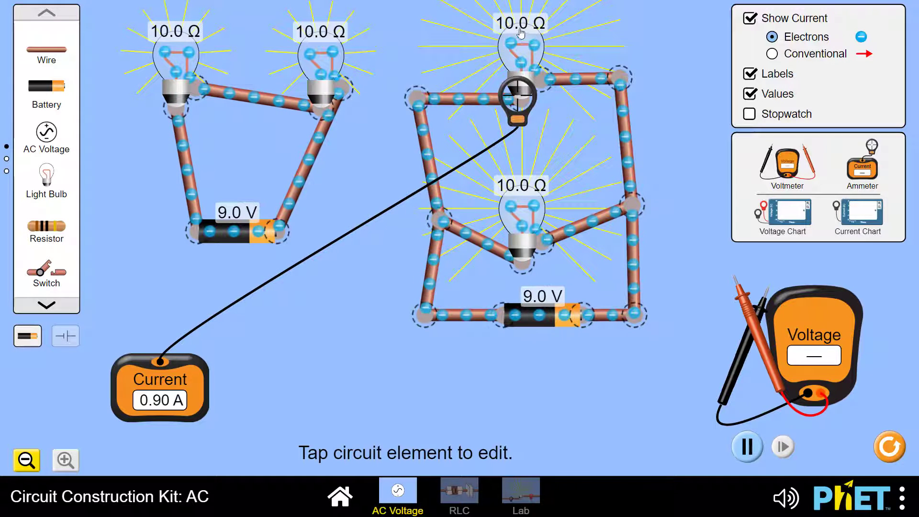
{"action": "left_click_drag", "start_coordinate": [519, 124], "coordinate": [505, 335]}
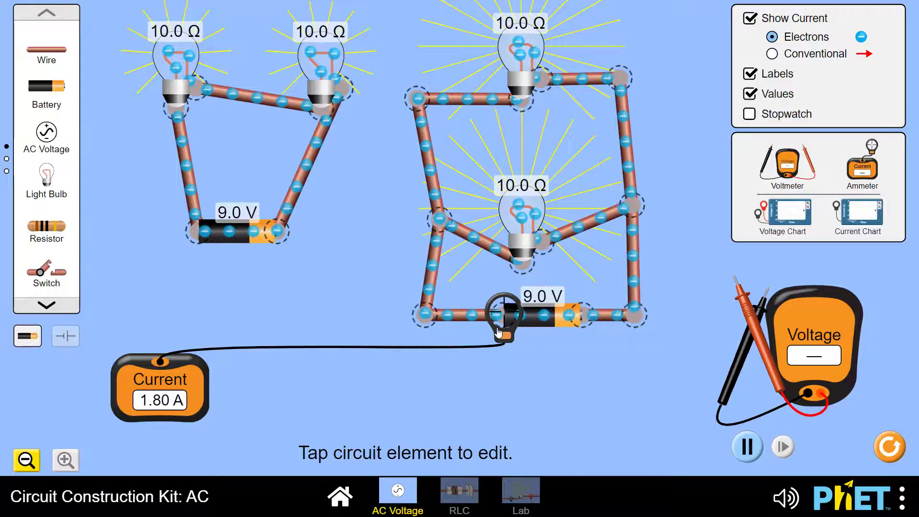
Step: Take the ammeter probe off the parallel circuit and park the ammeter beside the voltmeter
{"action": "left_click_drag", "start_coordinate": [498, 330], "coordinate": [479, 385]}
{"action": "left_click_drag", "start_coordinate": [206, 388], "coordinate": [789, 400]}
{"action": "left_click_drag", "start_coordinate": [505, 372], "coordinate": [673, 381]}
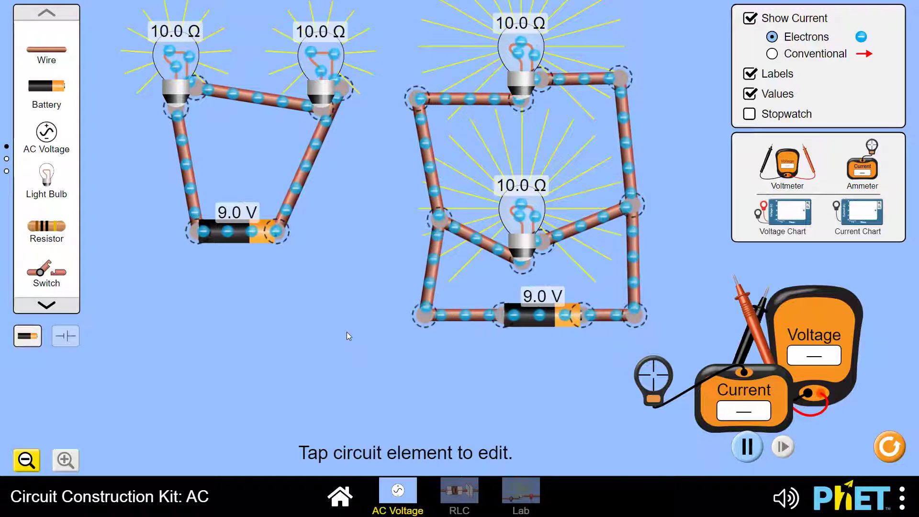
Step: Delete the left bulb from the series circuit and the lower bulb from the parallel circuit
{"action": "left_click", "coordinate": [176, 104]}
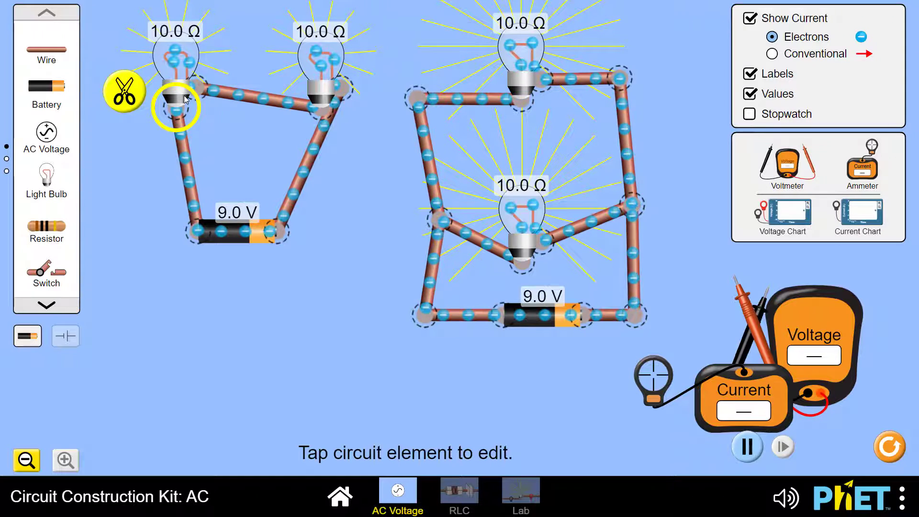
{"action": "left_click", "coordinate": [191, 133]}
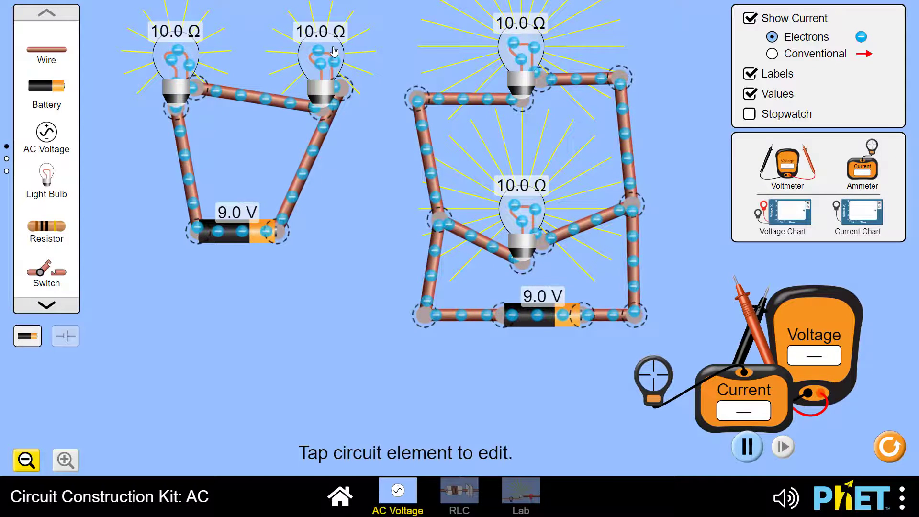
{"action": "left_click", "coordinate": [181, 86]}
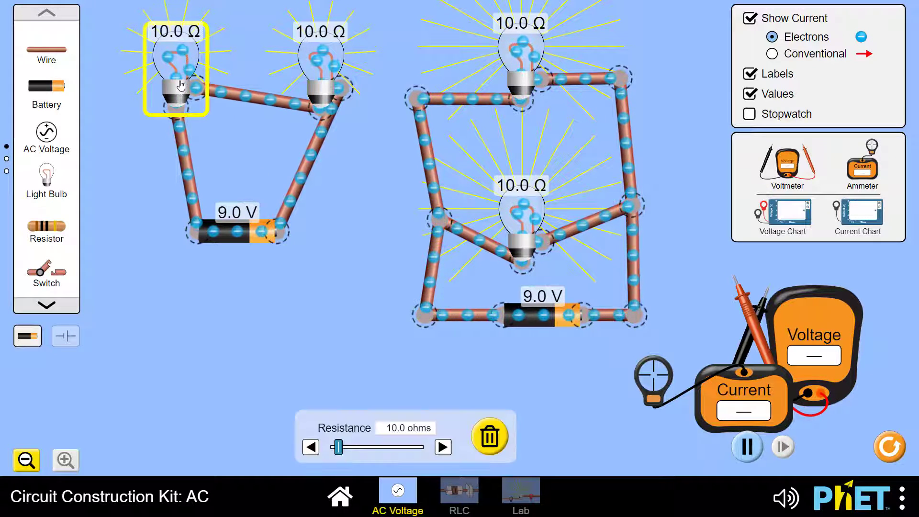
{"action": "left_click", "coordinate": [485, 436]}
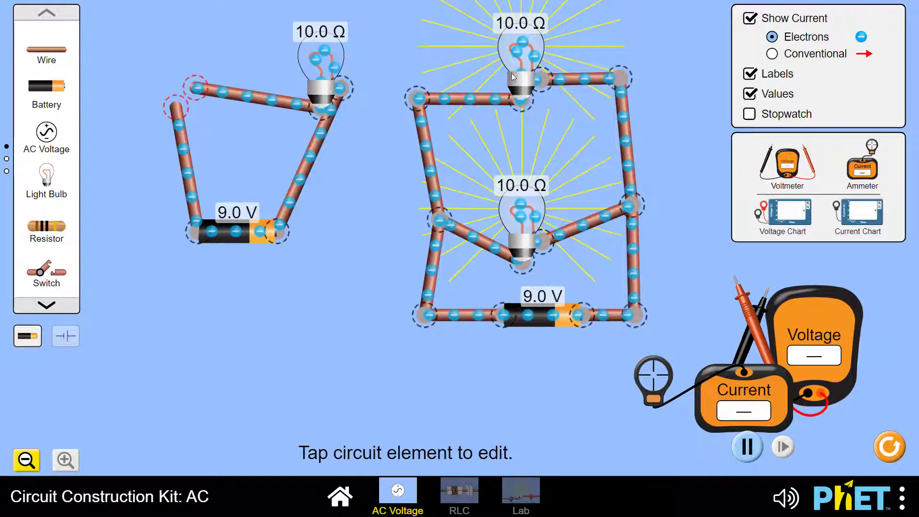
{"action": "left_click", "coordinate": [523, 227]}
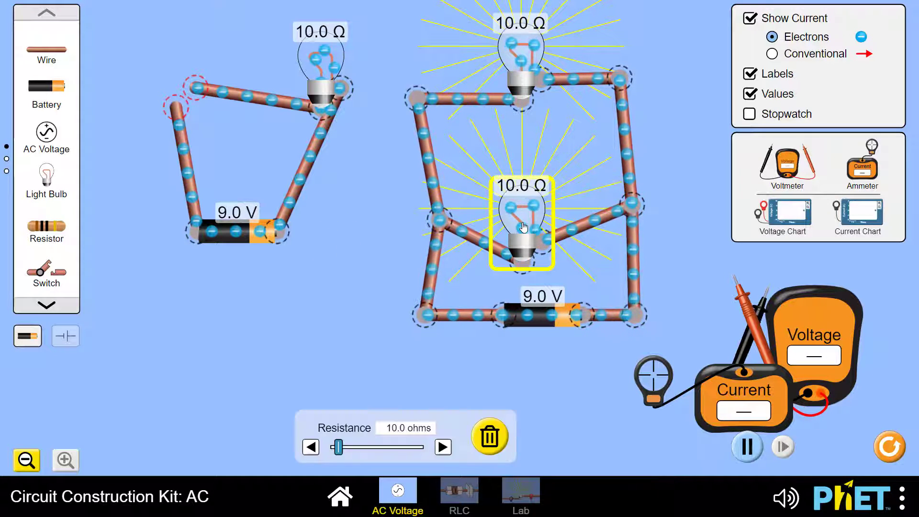
{"action": "left_click", "coordinate": [498, 437]}
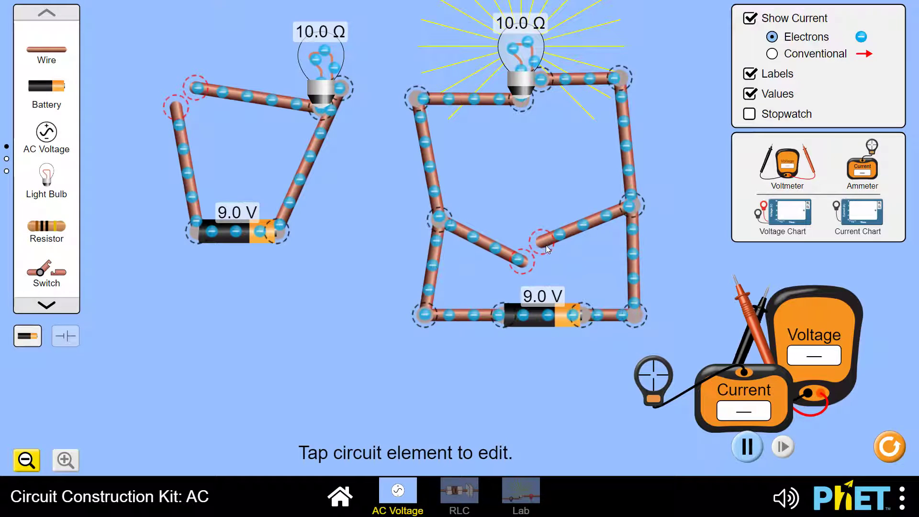